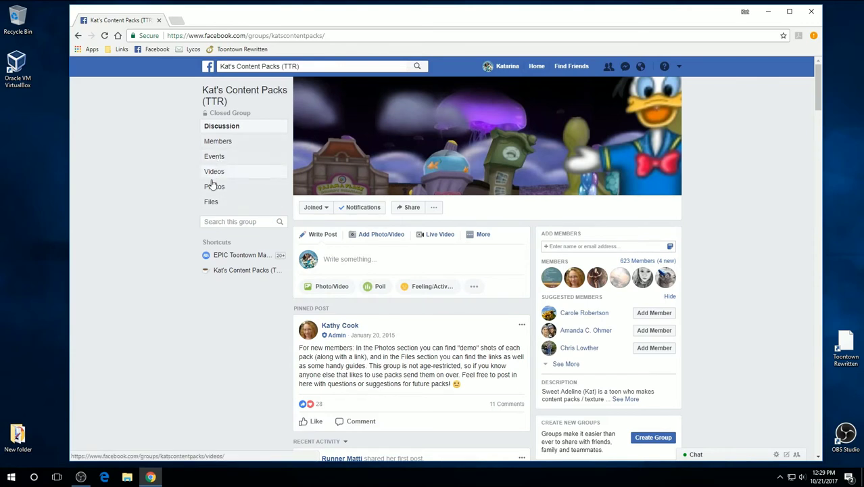
# From the group's Files, open the Normal Packs note and follow its SciFi Pack mega.nz link.
pyautogui.click(211, 203)
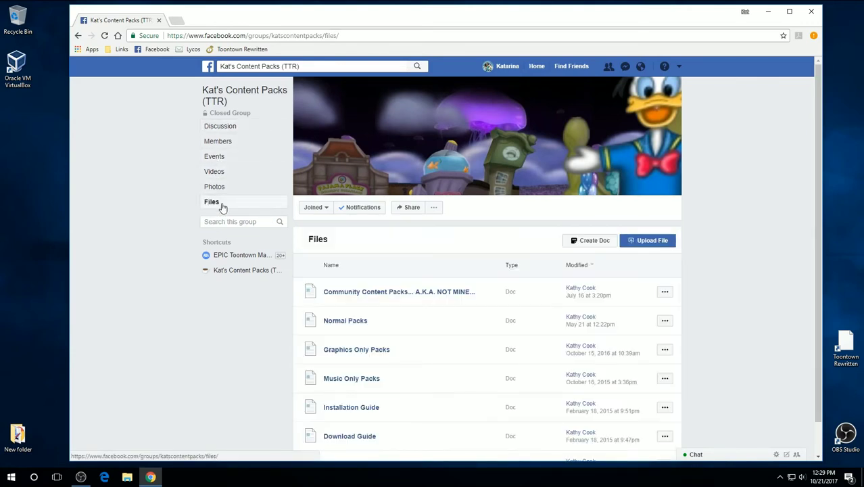
pyautogui.click(346, 321)
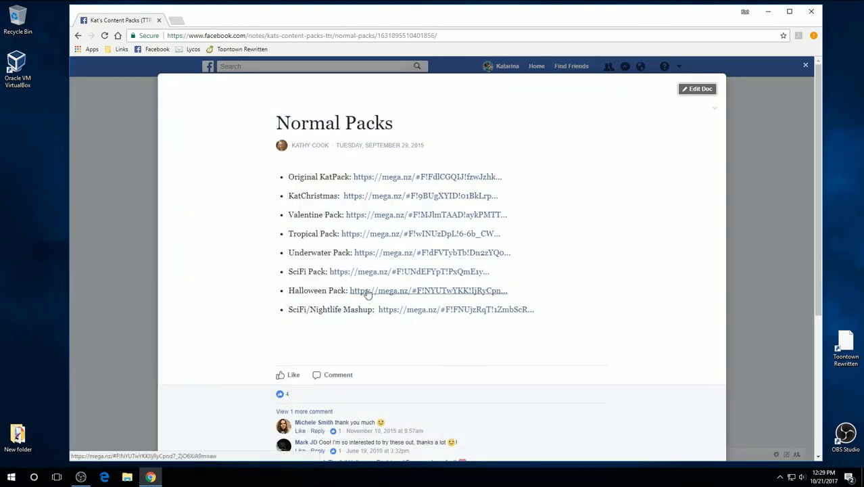
pyautogui.click(413, 274)
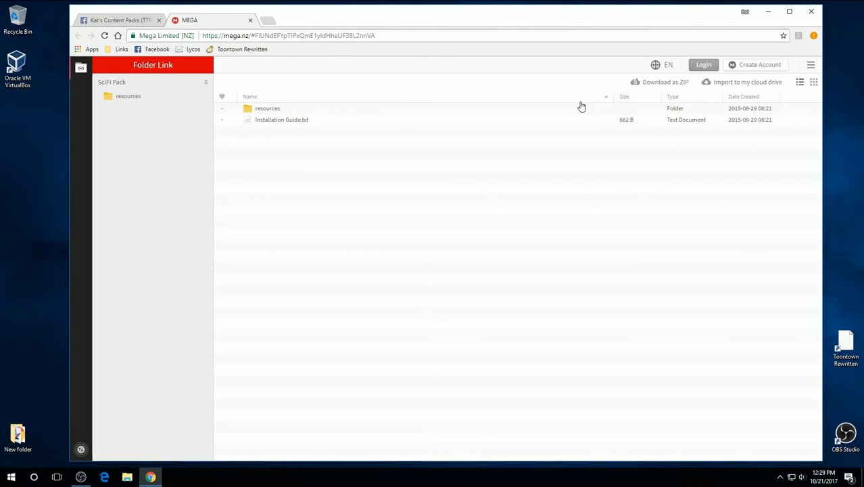
# Download the MEGA SciFi Pack folder as SciFi Pack.zip.
pyautogui.click(651, 84)
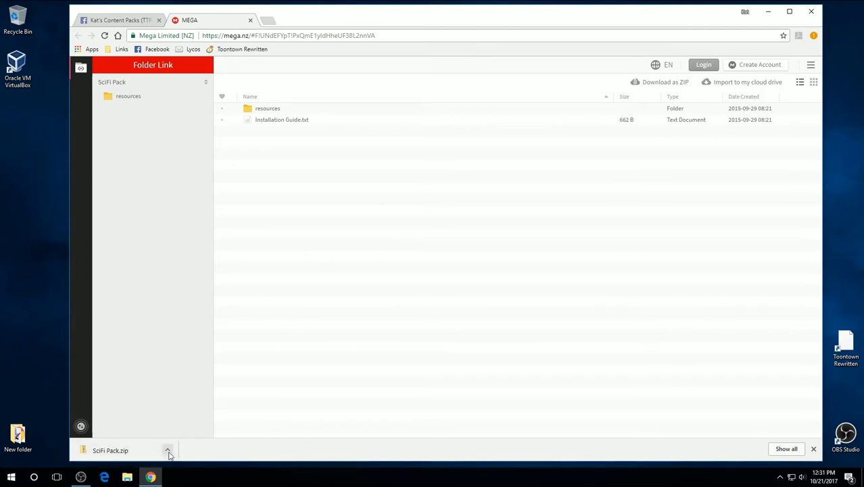
# Close the MEGA tab and Normal Packs note, minimize Chrome, and open Downloads in File Explorer.
pyautogui.click(250, 21)
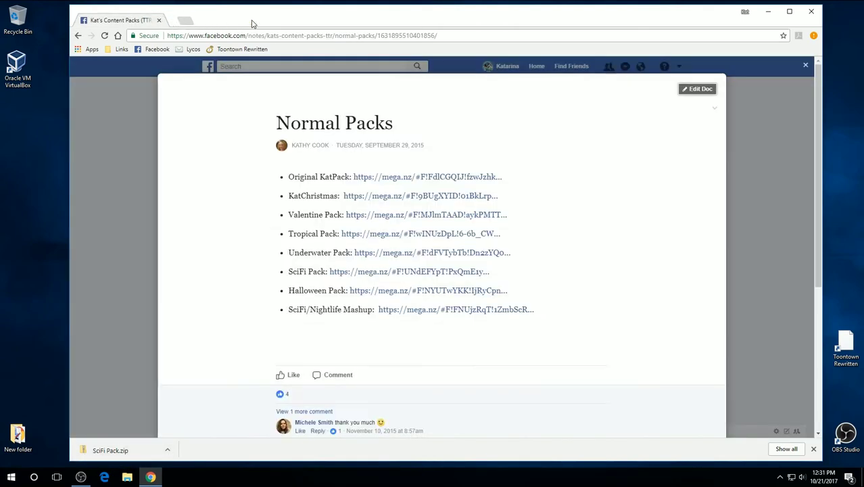
pyautogui.click(755, 157)
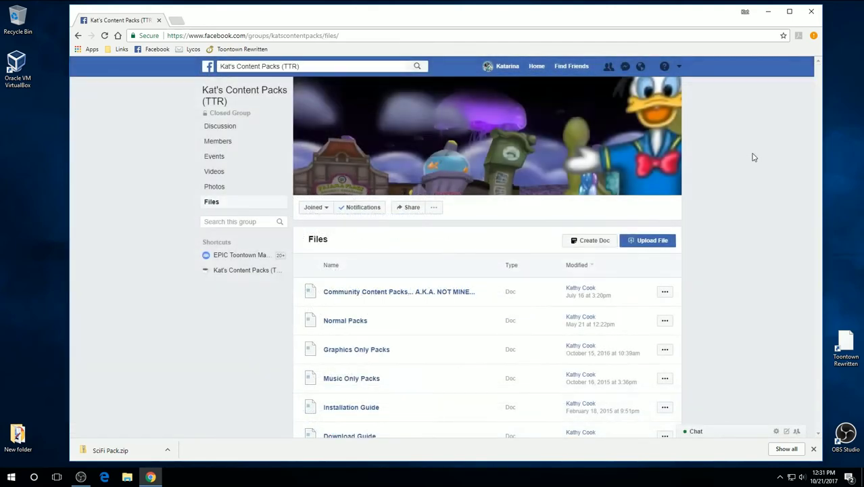
pyautogui.click(769, 13)
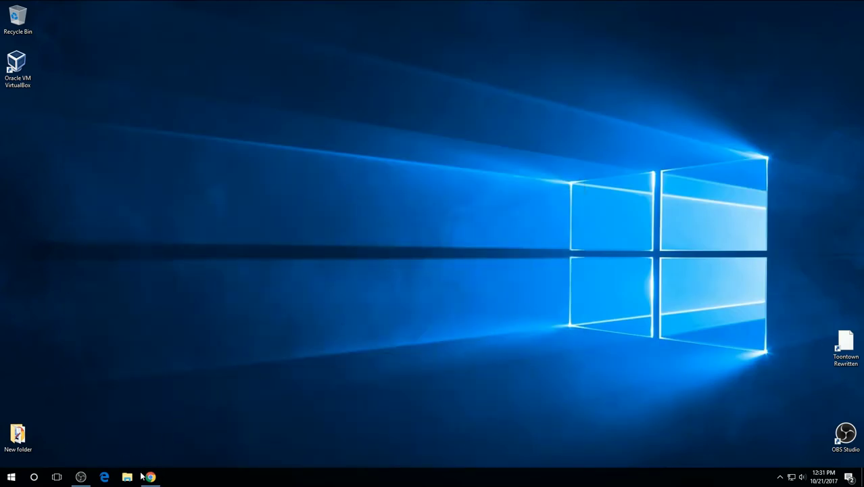
pyautogui.click(127, 476)
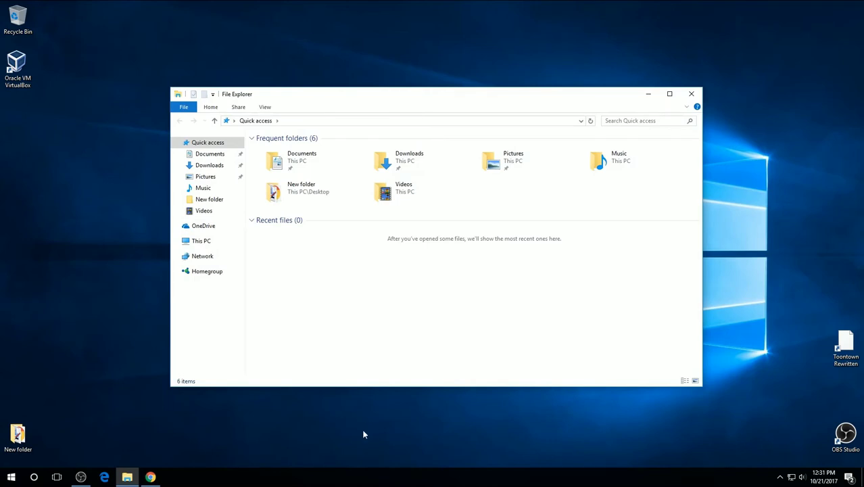
pyautogui.doubleClick(421, 156)
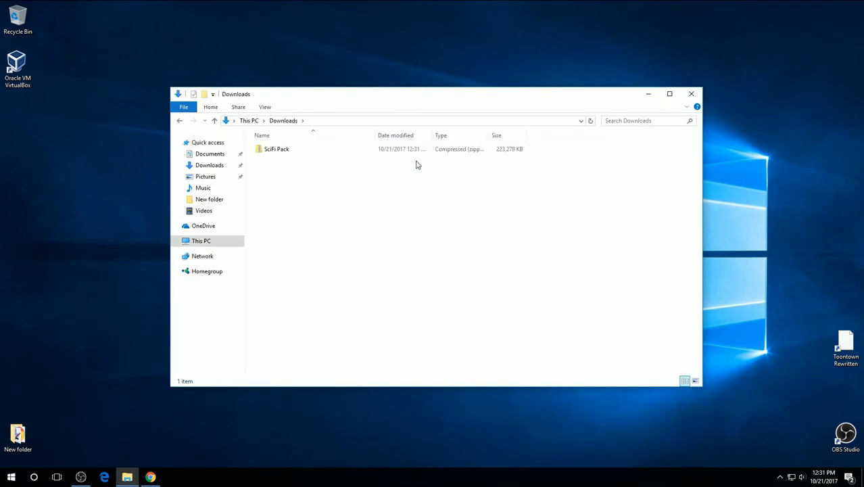
# Extract SciFi Pack.zip into Downloads, creating a SciFi Pack folder beside the zip.
pyautogui.click(292, 153)
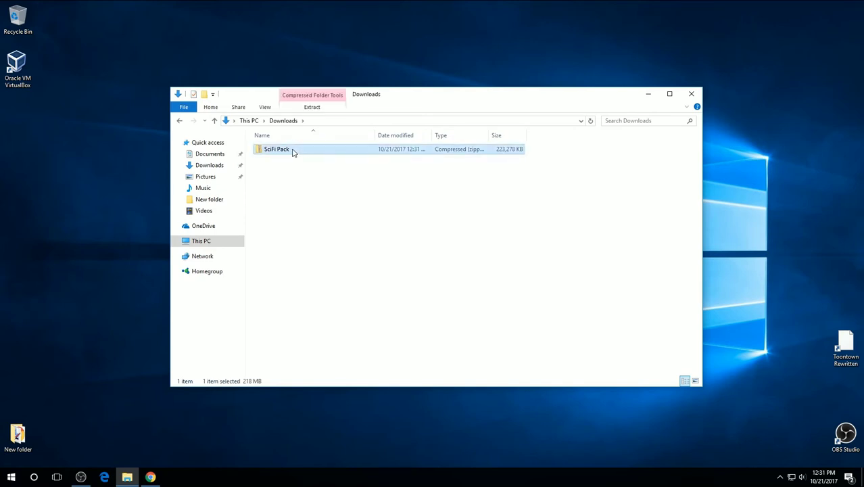
pyautogui.rightClick(299, 152)
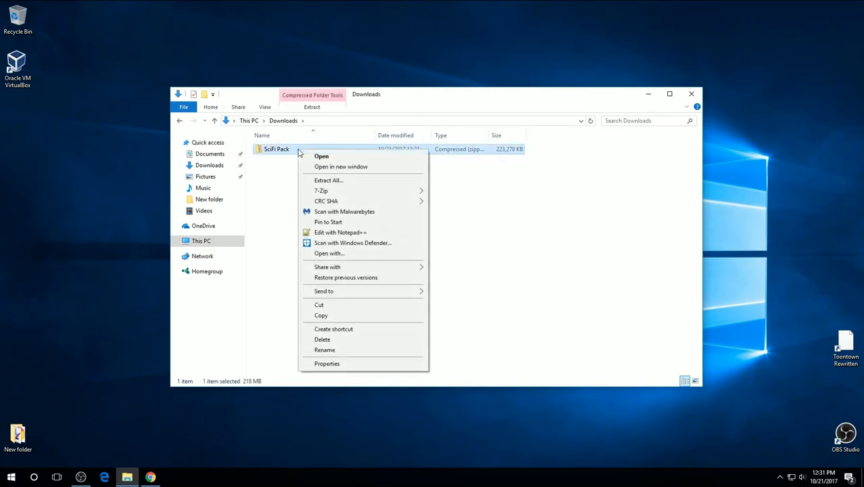
pyautogui.click(337, 185)
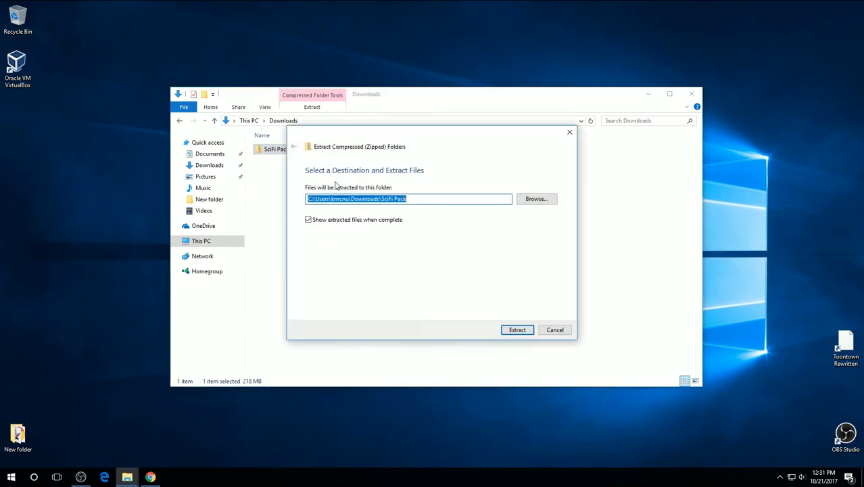
pyautogui.click(513, 331)
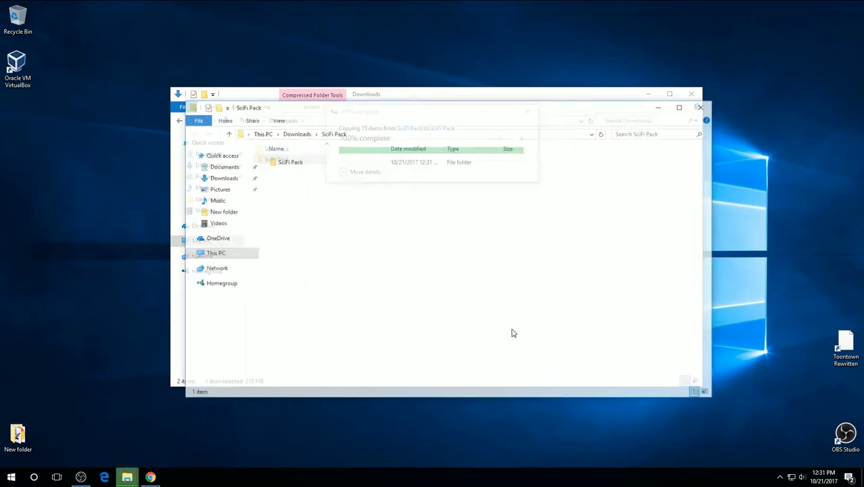
pyautogui.click(703, 106)
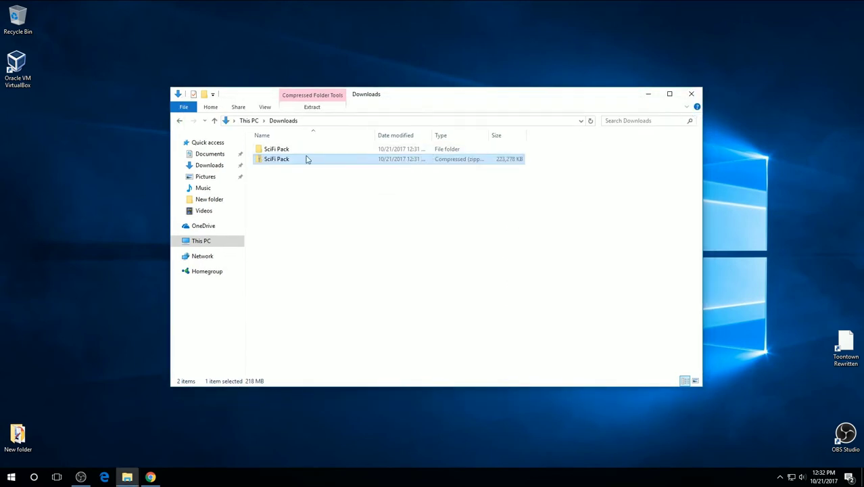
pyautogui.click(288, 161)
pyautogui.click(319, 148)
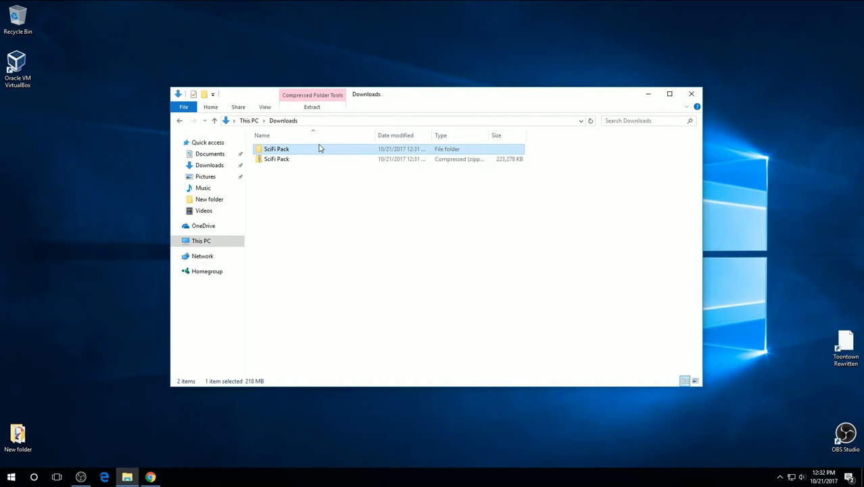
pyautogui.click(324, 163)
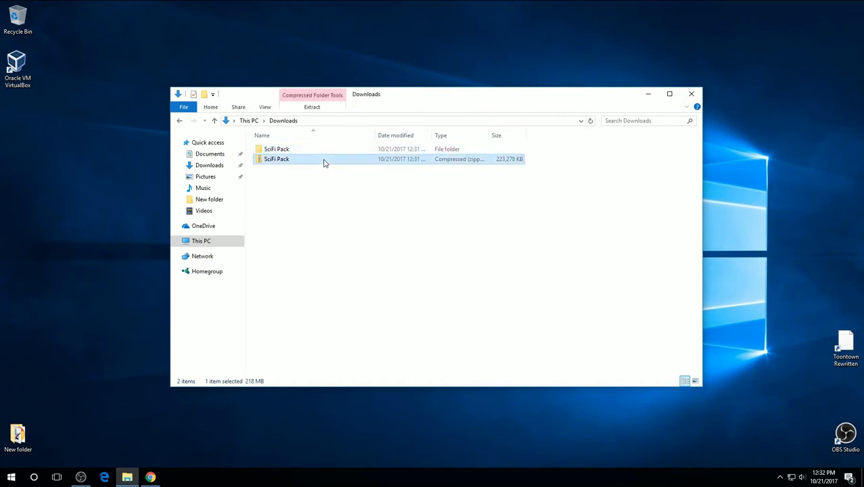
# Delete SciFi Pack.zip from Downloads.
pyautogui.rightClick(324, 163)
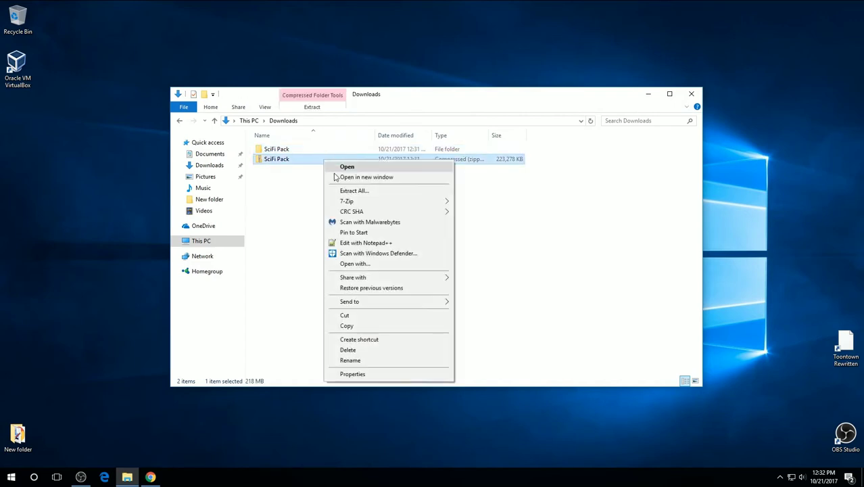
pyautogui.click(347, 351)
pyautogui.moveTo(298, 97); pyautogui.dragTo(423, 73)
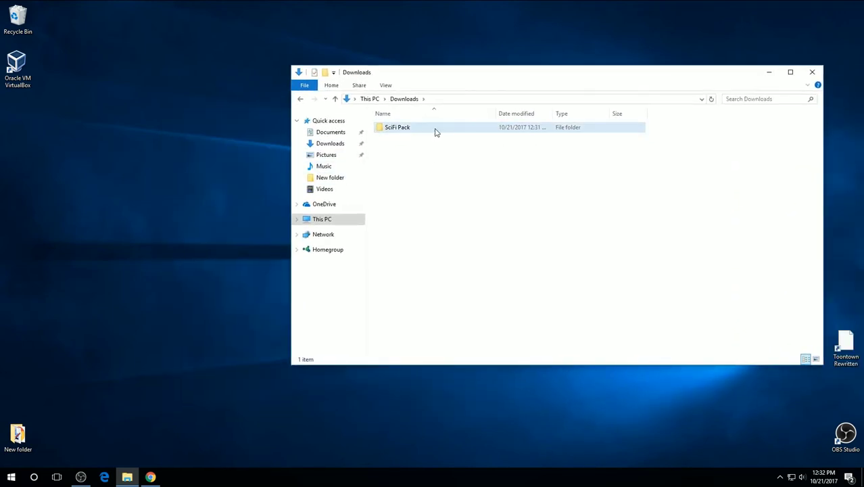
# Create a new desktop folder named 'Content Packs'.
pyautogui.rightClick(118, 121)
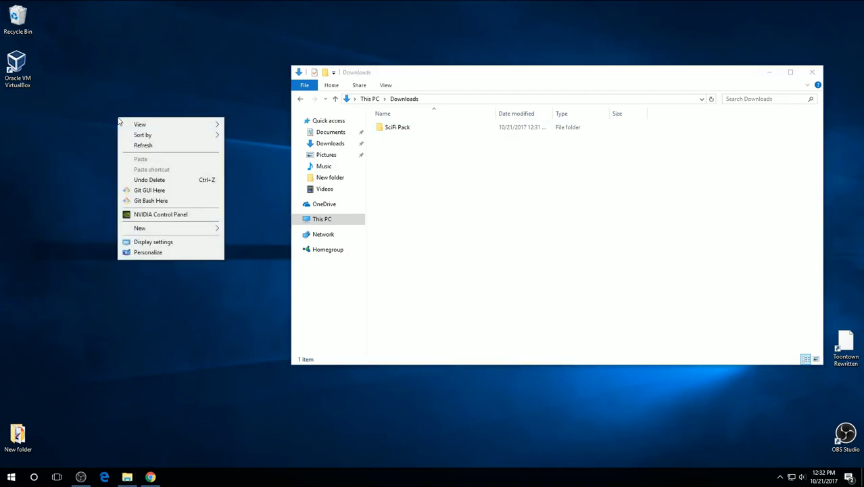
pyautogui.moveTo(148, 234)
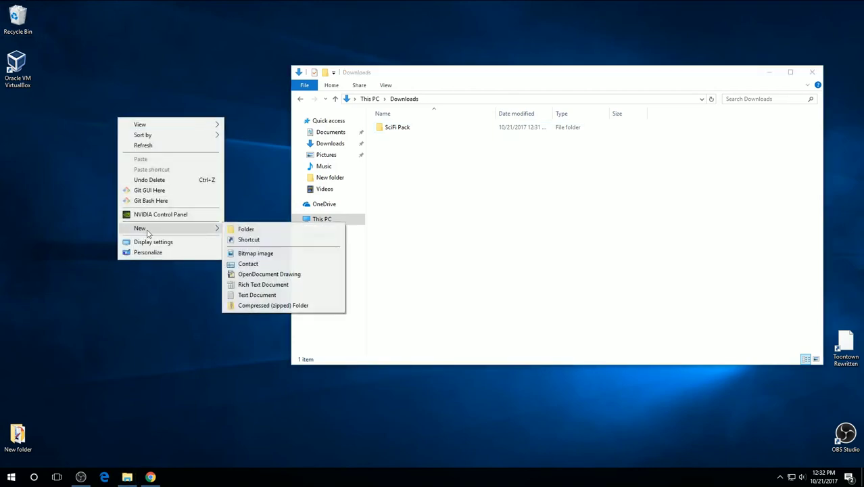
pyautogui.click(248, 230)
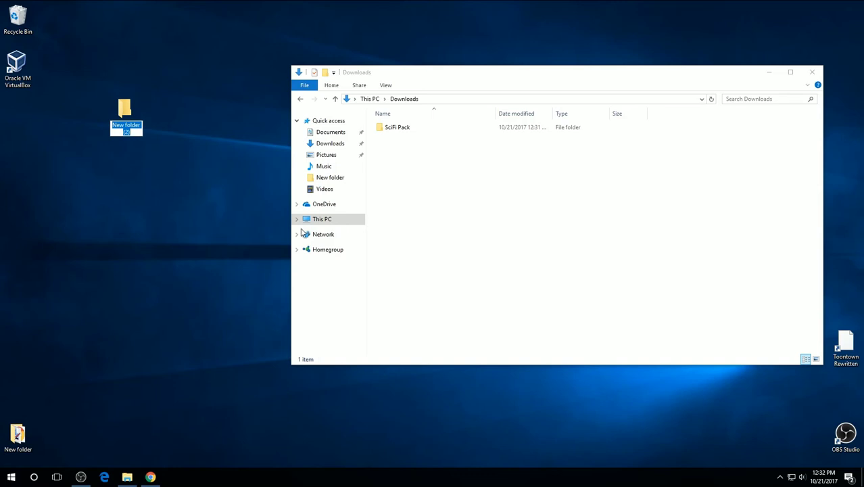
pyautogui.write('Content')
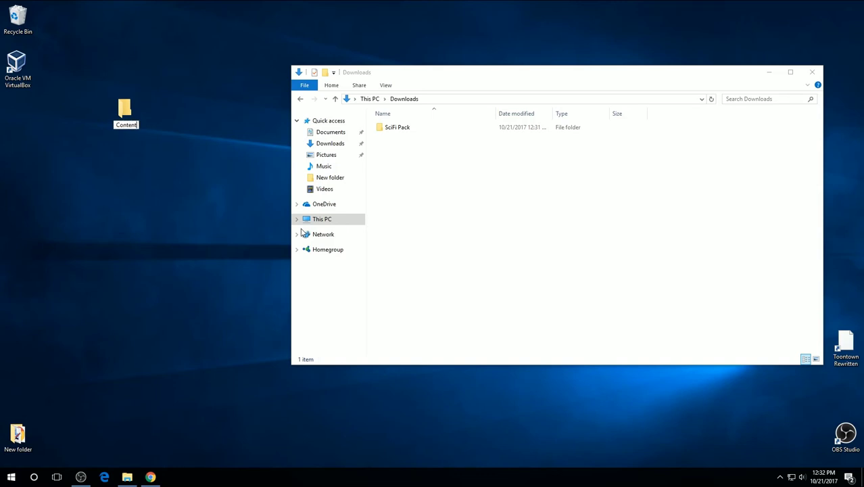
pyautogui.write(' Packs')
pyautogui.press('Return')
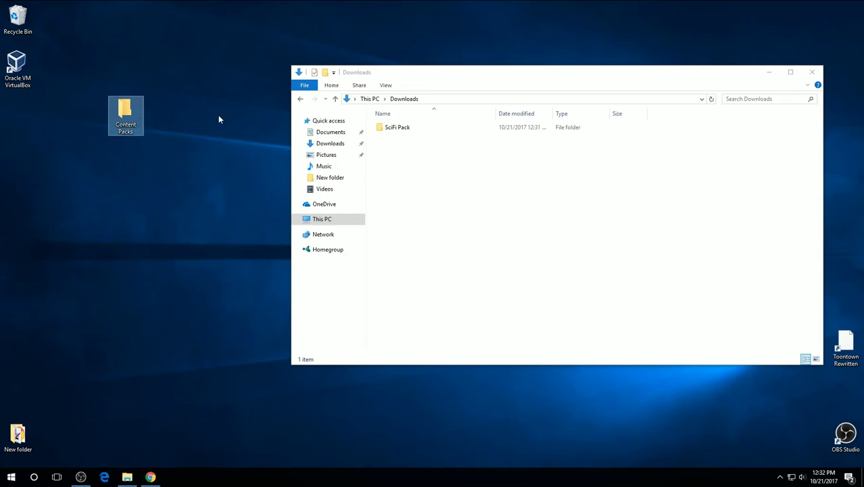
# Move the SciFi Pack folder from Downloads into the desktop Content Packs folder and close Downloads.
pyautogui.click(405, 129)
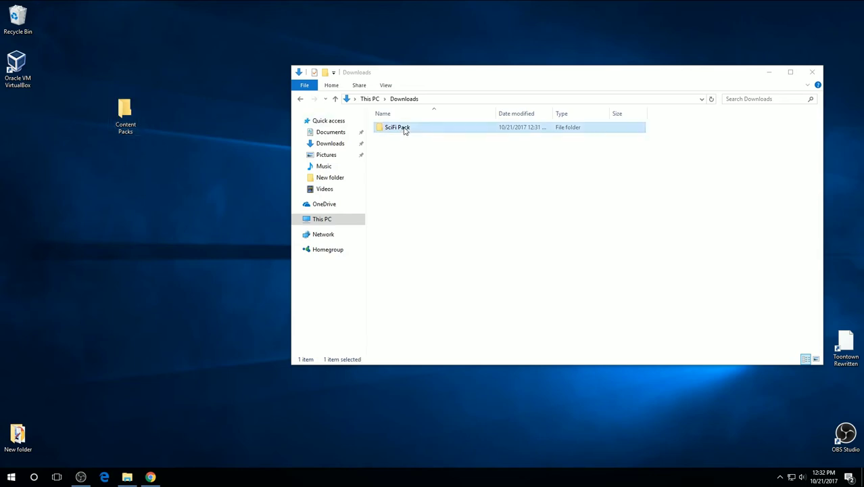
pyautogui.moveTo(404, 130); pyautogui.dragTo(118, 113)
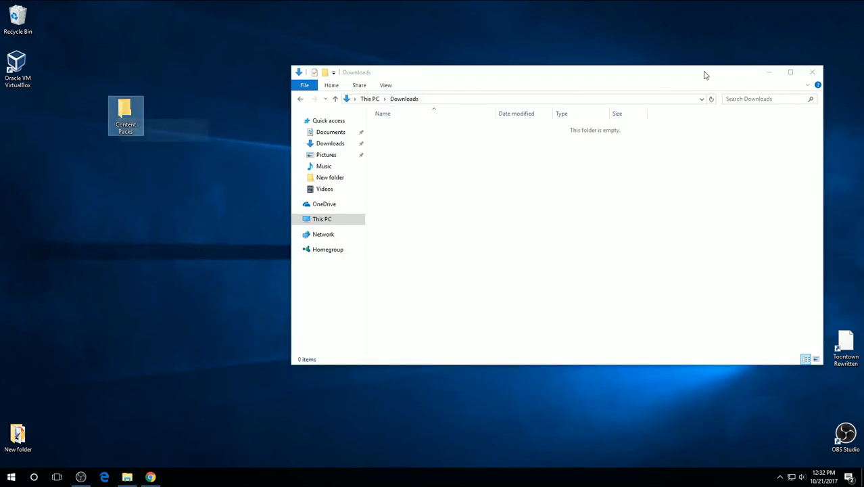
pyautogui.click(812, 72)
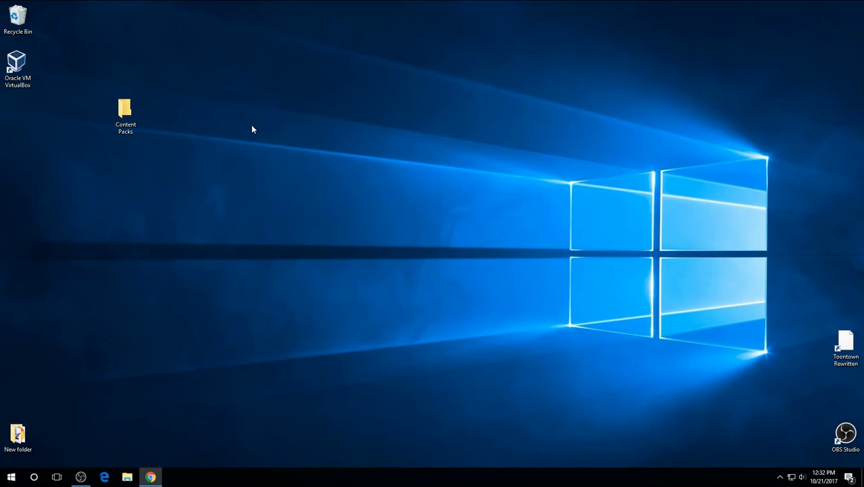
# Put Content Packs in the left icon column and open it in a window at upper left.
pyautogui.moveTo(128, 113); pyautogui.dragTo(19, 113)
pyautogui.doubleClick(18, 114)
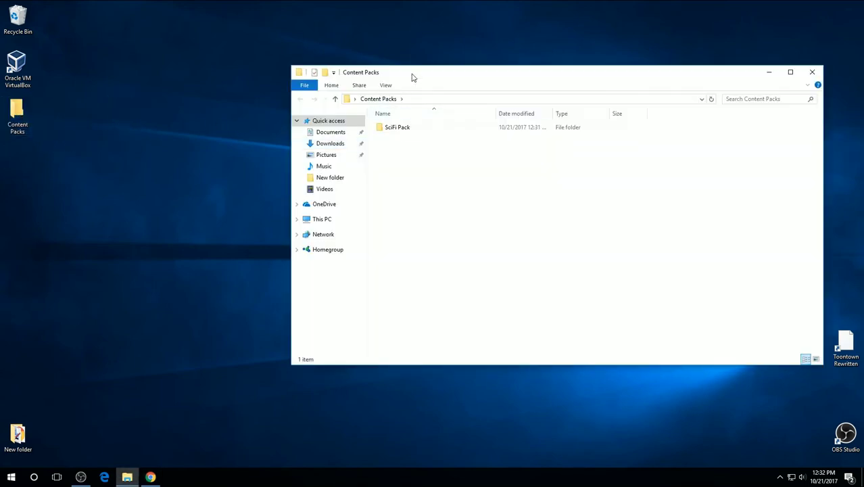
pyautogui.moveTo(411, 77); pyautogui.dragTo(124, 14)
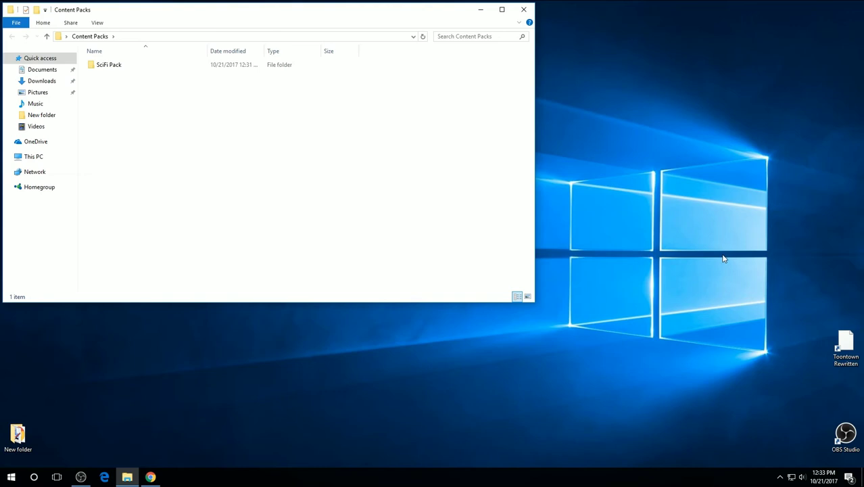
# Open the Toontown Rewritten shortcut's file location and place that window beside Content Packs.
pyautogui.rightClick(849, 350)
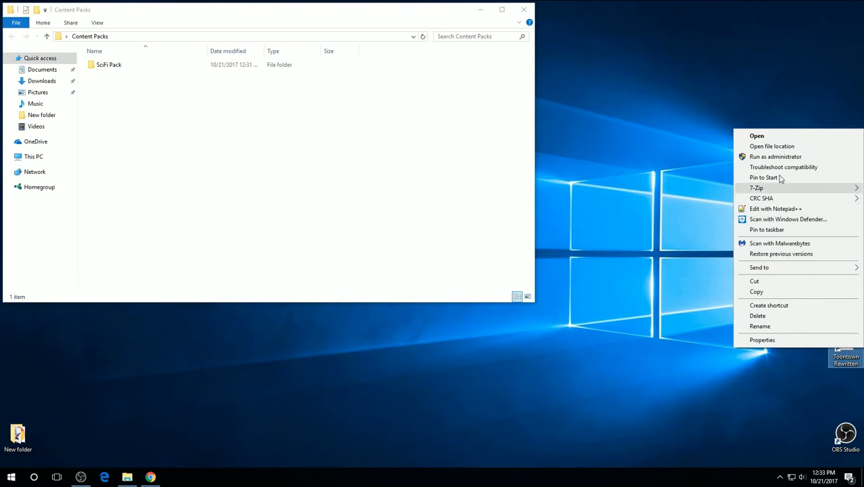
pyautogui.click(777, 148)
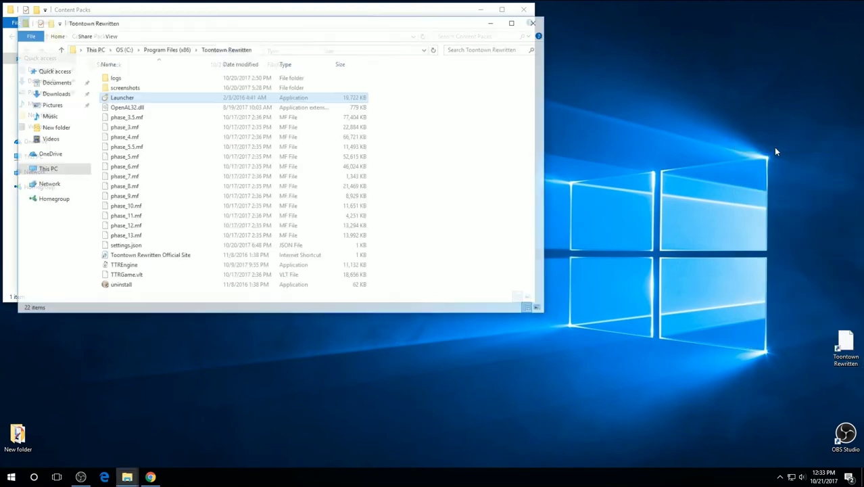
pyautogui.moveTo(291, 24); pyautogui.dragTo(604, 11)
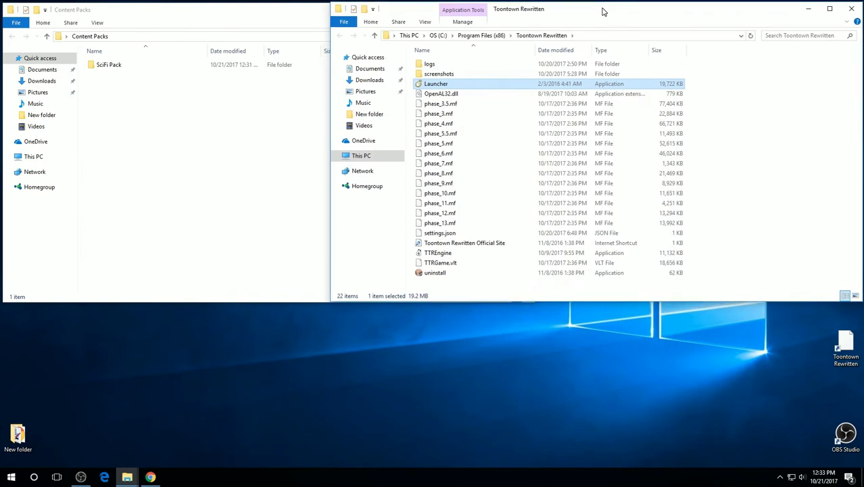
# Drag the resources folder from SciFi Pack > SciFi Pack into the Toontown Rewritten install folder.
pyautogui.doubleClick(109, 65)
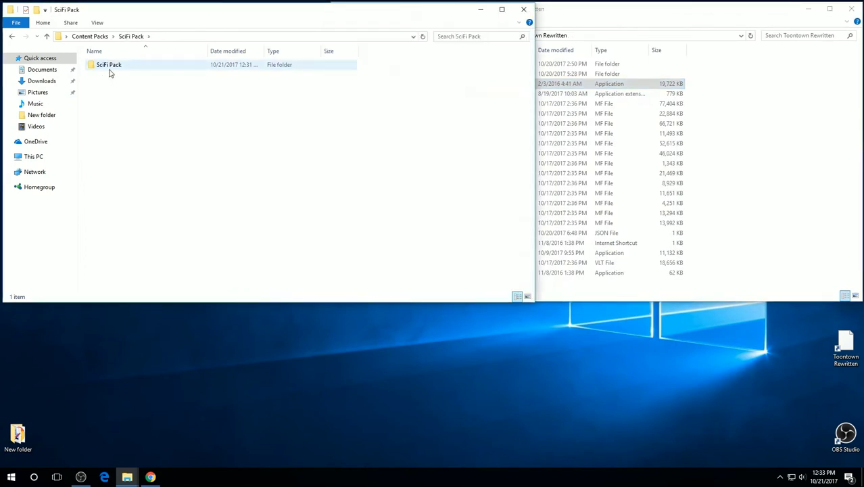
pyautogui.doubleClick(109, 66)
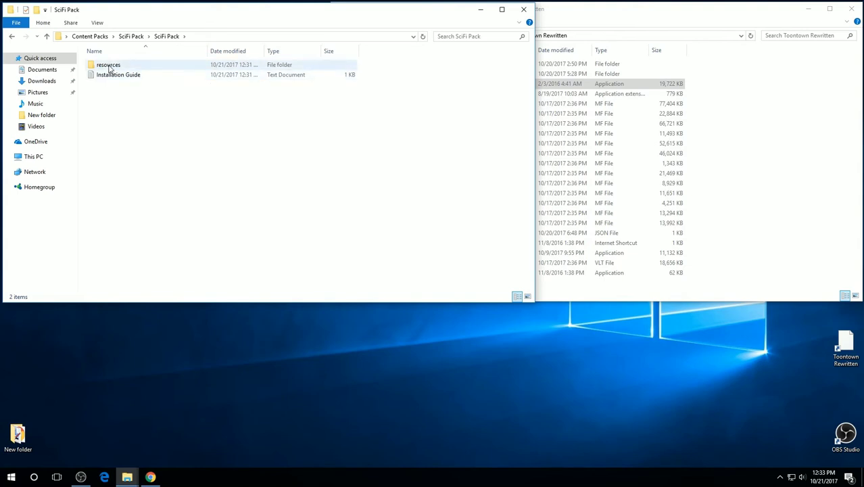
pyautogui.click(109, 68)
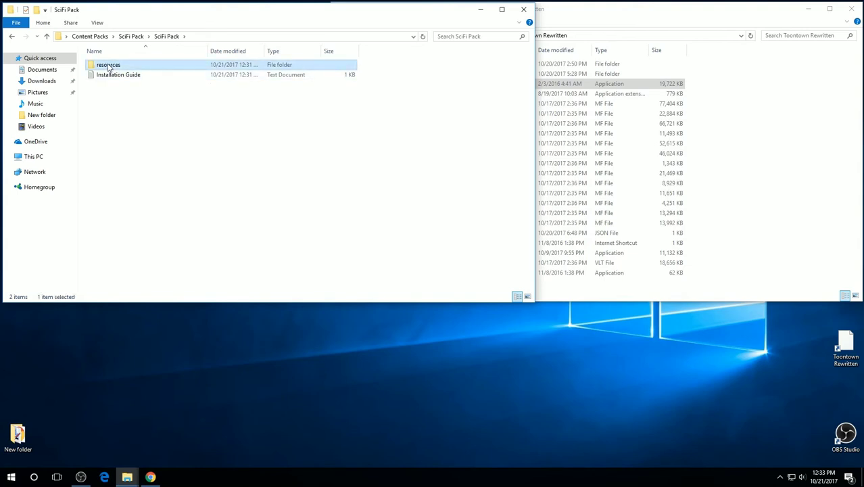
pyautogui.moveTo(109, 65); pyautogui.dragTo(716, 156)
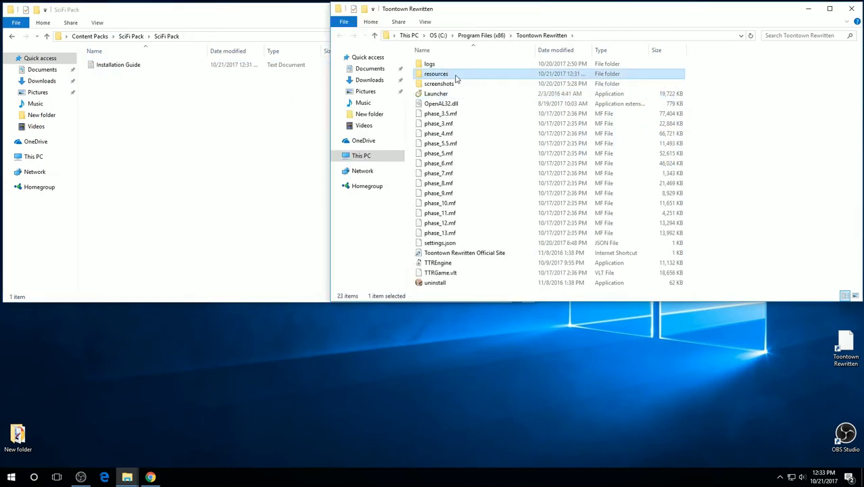
# Launch Toontown Rewritten, log in, and play with the second toon.
pyautogui.click(850, 343)
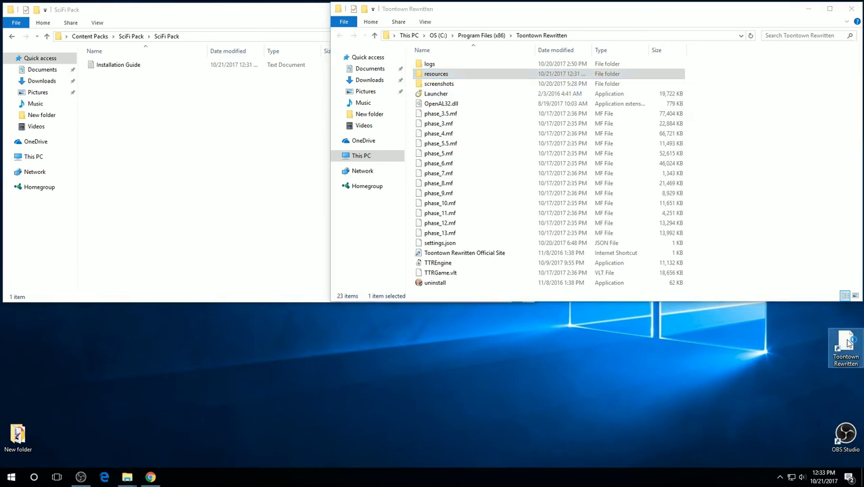
pyautogui.doubleClick(850, 343)
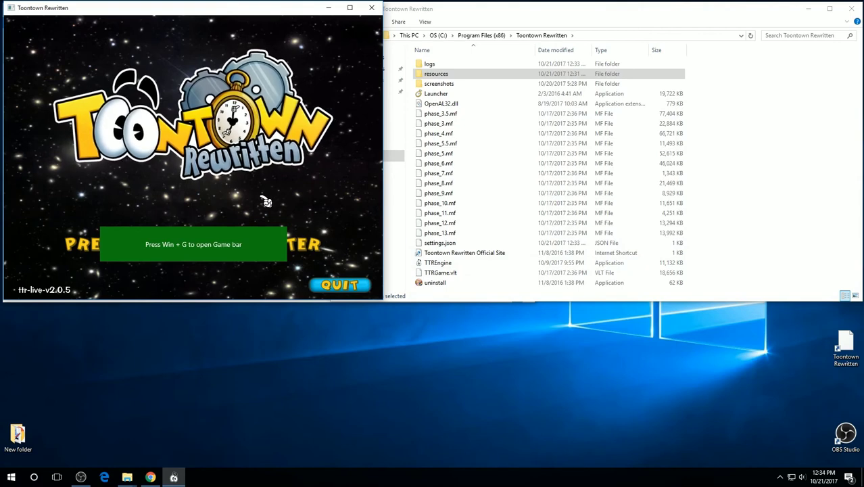
pyautogui.press('Return')
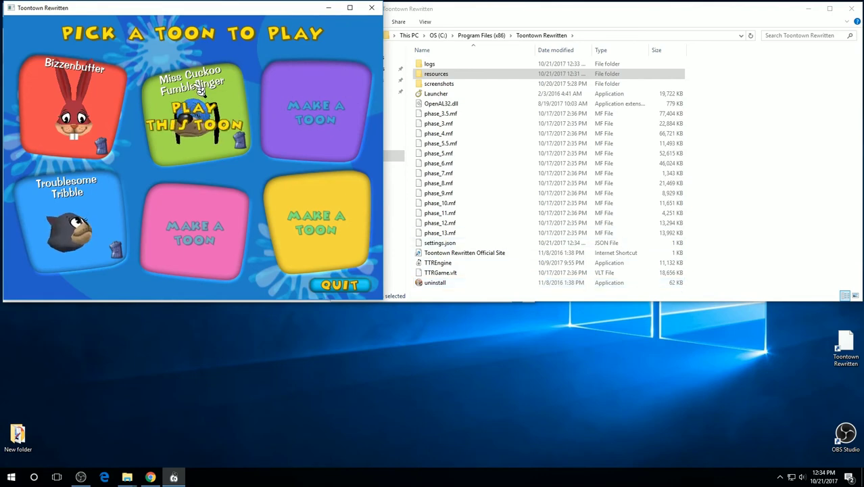
pyautogui.click(200, 83)
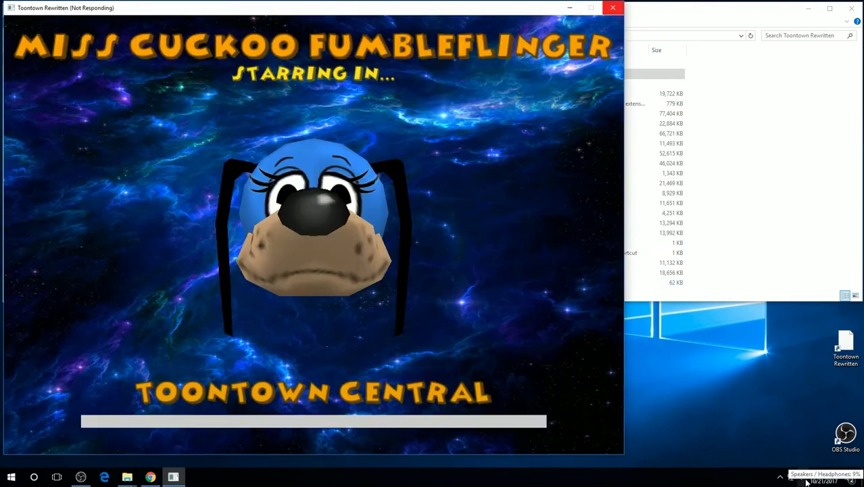
# Mute the computer's speaker volume.
pyautogui.rightClick(803, 477)
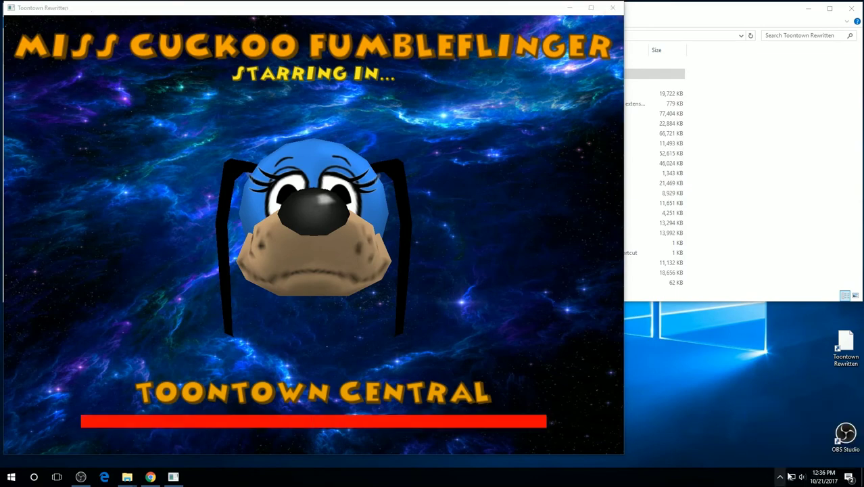
pyautogui.click(803, 477)
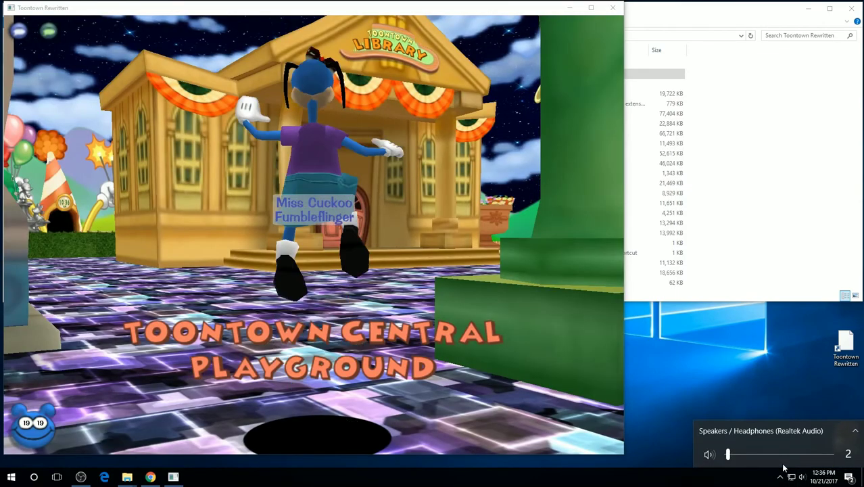
pyautogui.click(711, 372)
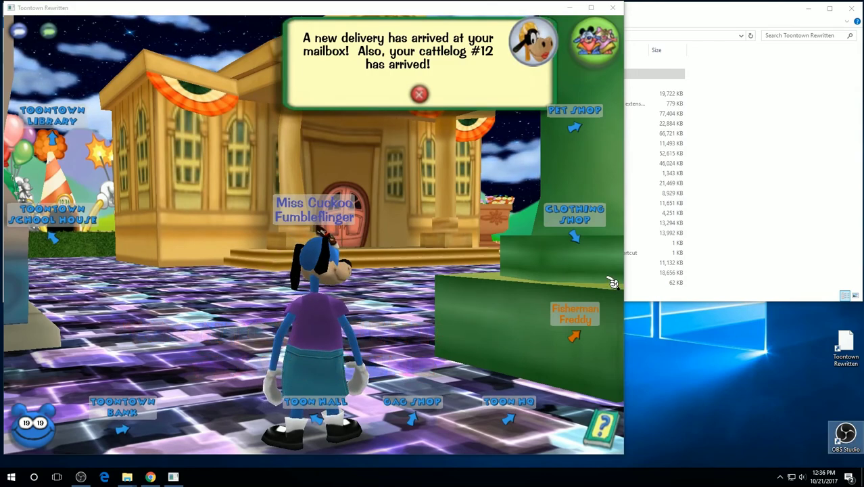
# Run the toon around the playground toward the Pet Shop, then close the game.
pyautogui.press('Left')
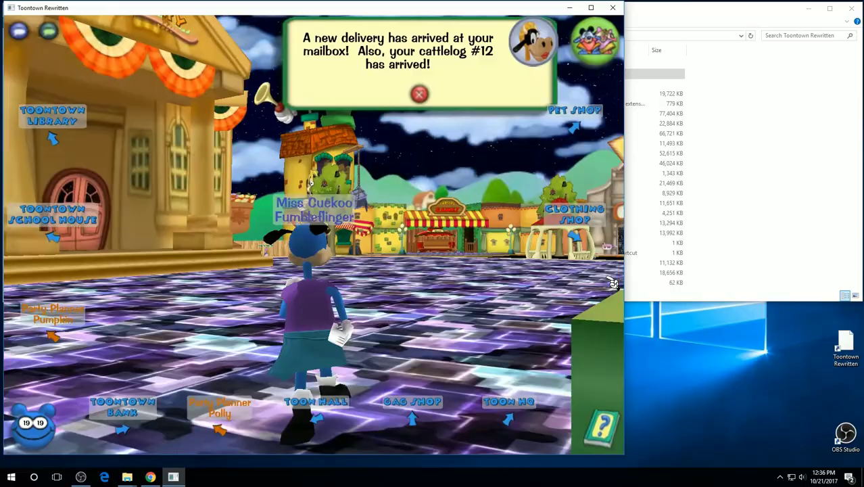
pyautogui.press('Up')
pyautogui.press('Up')
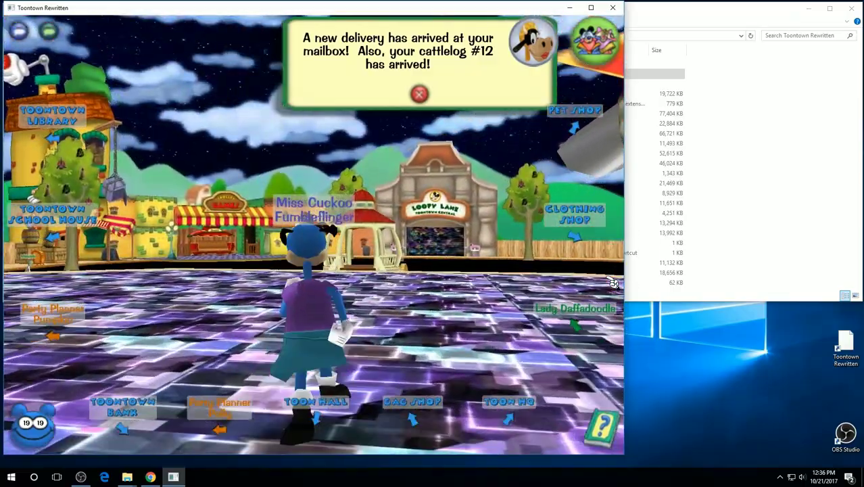
pyautogui.press('Right')
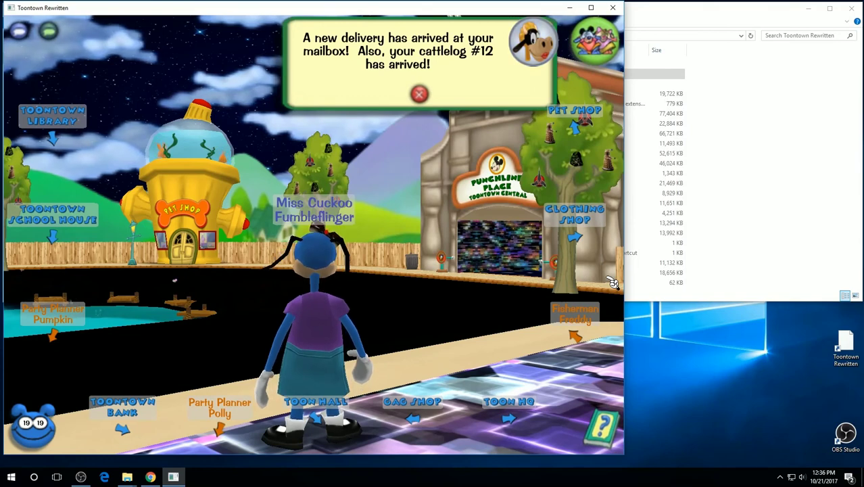
pyautogui.click(417, 93)
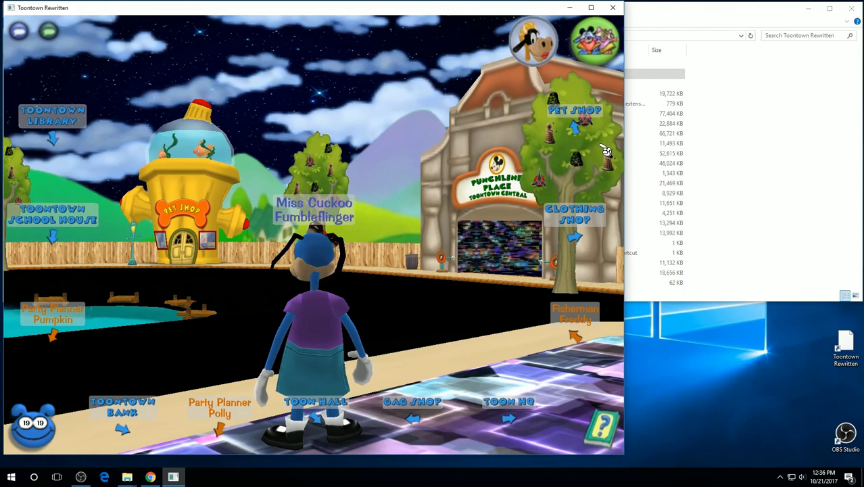
pyautogui.click(607, 12)
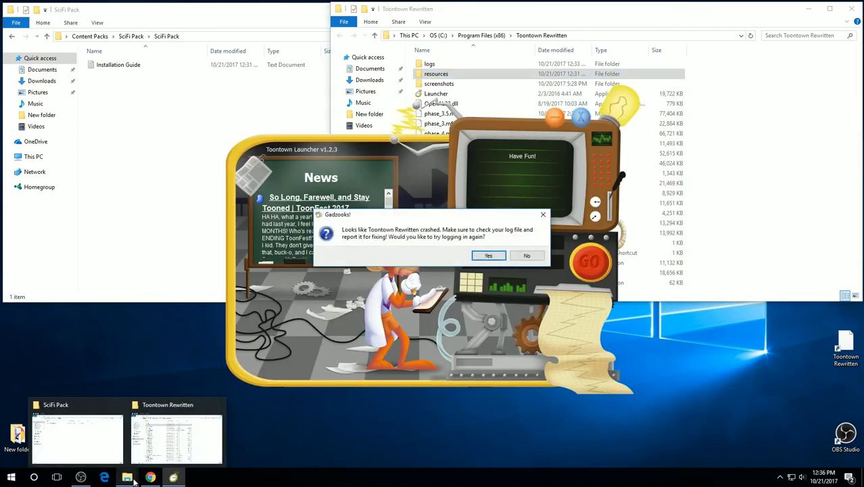
# Answer No to the Gadzooks log-in prompt and close the SciFi Pack and Toontown Rewritten folder windows.
pyautogui.click(526, 255)
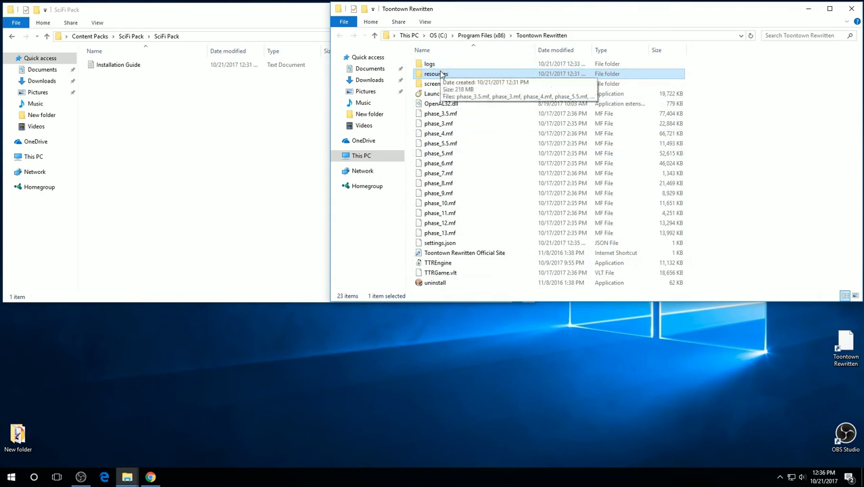
pyautogui.click(243, 12)
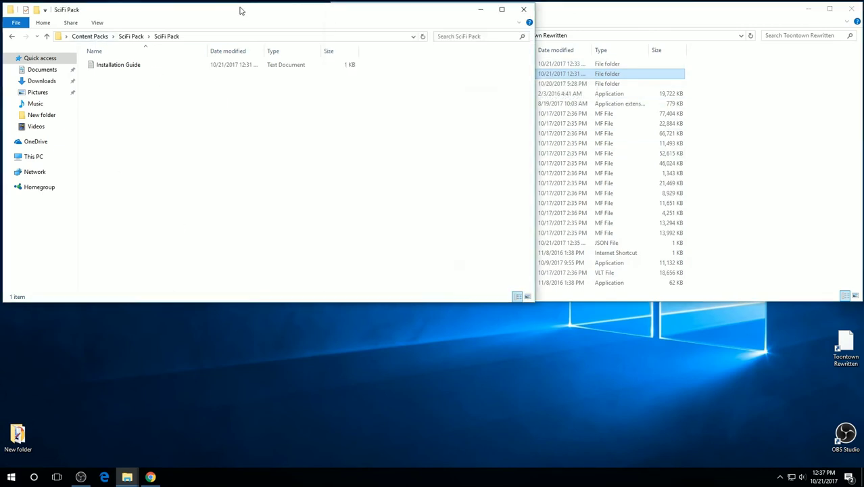
pyautogui.click(526, 10)
pyautogui.click(852, 8)
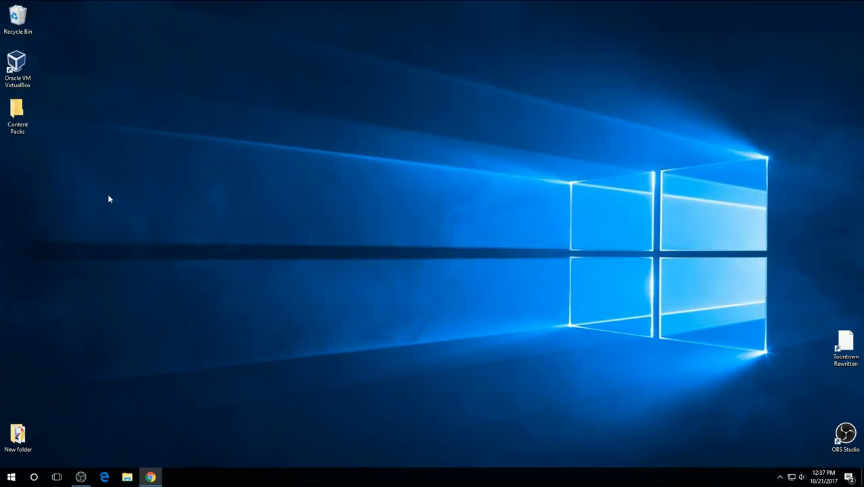
# Open Content Packs > SciFi Pack > SciFi Pack in a window on the left.
pyautogui.doubleClick(34, 126)
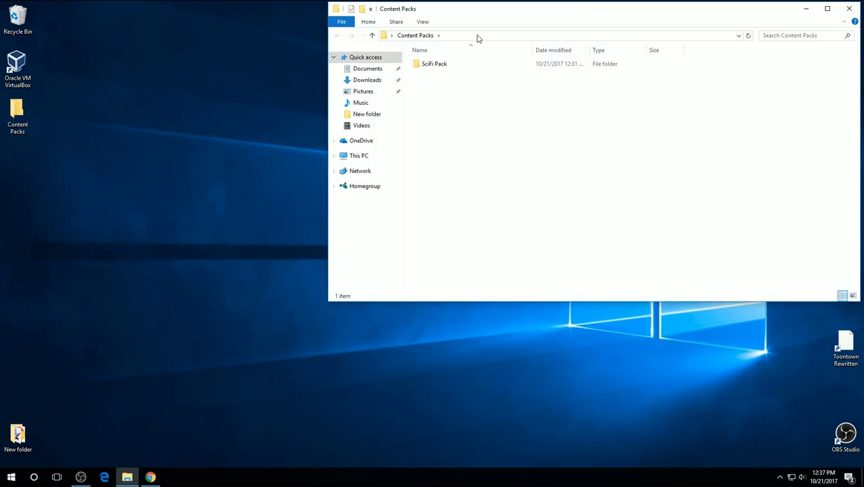
pyautogui.moveTo(527, 12); pyautogui.dragTo(202, 13)
pyautogui.doubleClick(106, 65)
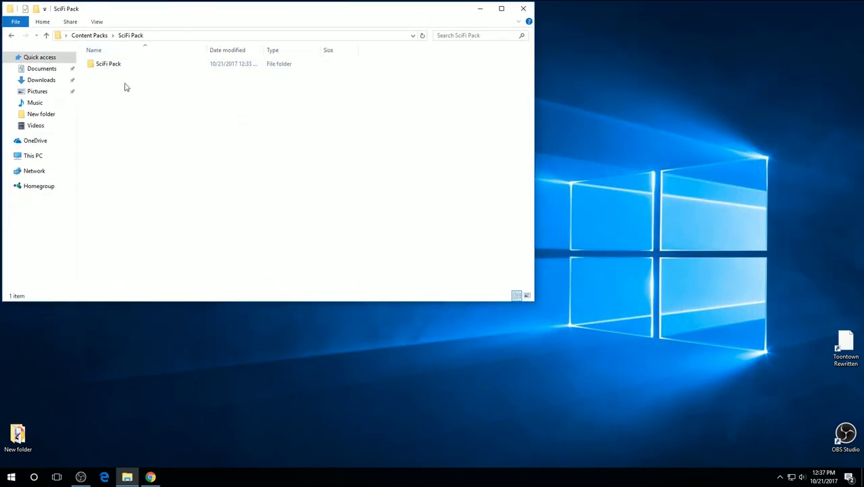
pyautogui.doubleClick(118, 64)
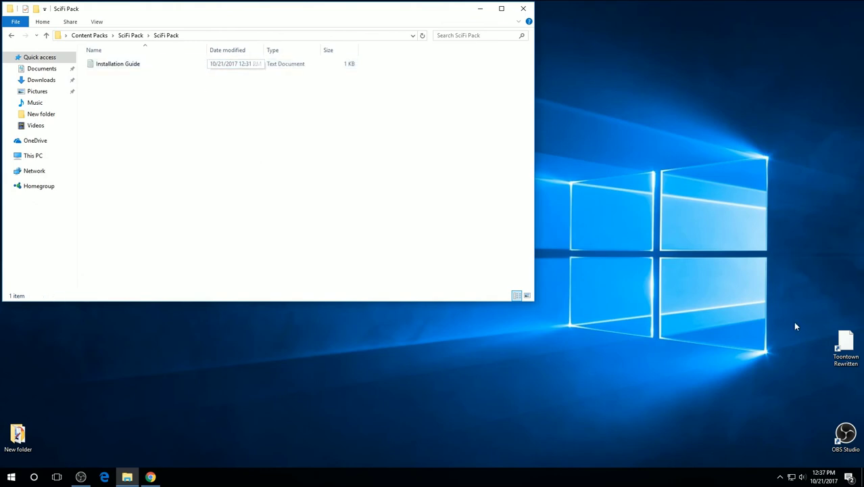
# Open the Toontown Rewritten install folder and drag resources back into the SciFi Pack window.
pyautogui.rightClick(842, 349)
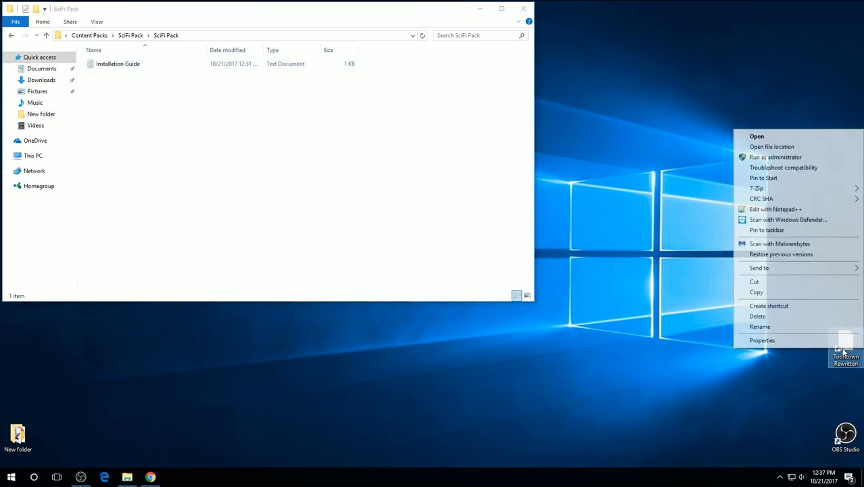
pyautogui.click(778, 147)
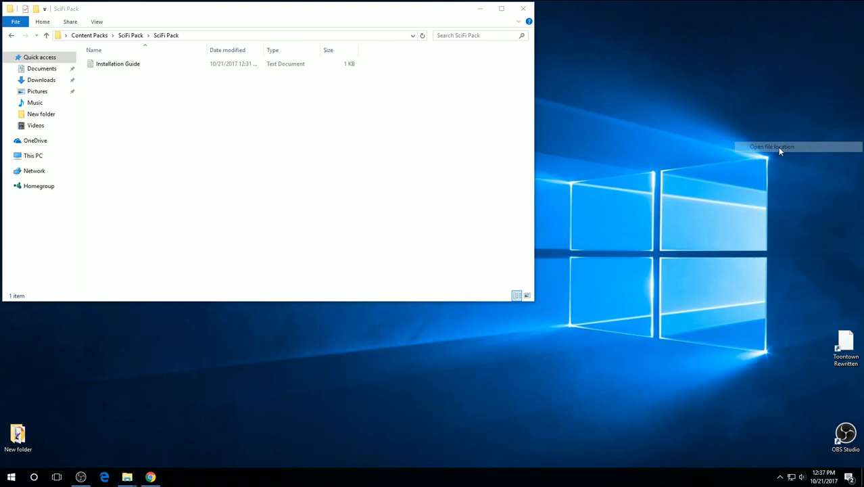
pyautogui.moveTo(311, 19); pyautogui.dragTo(631, 16)
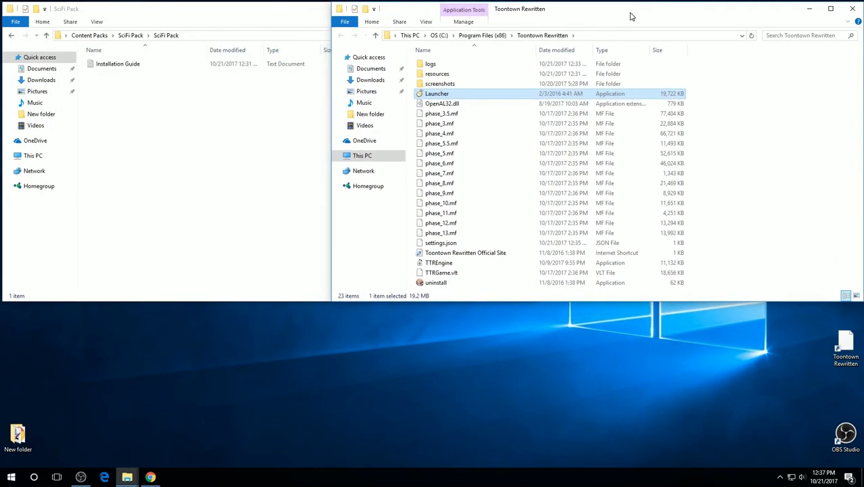
pyautogui.click(429, 75)
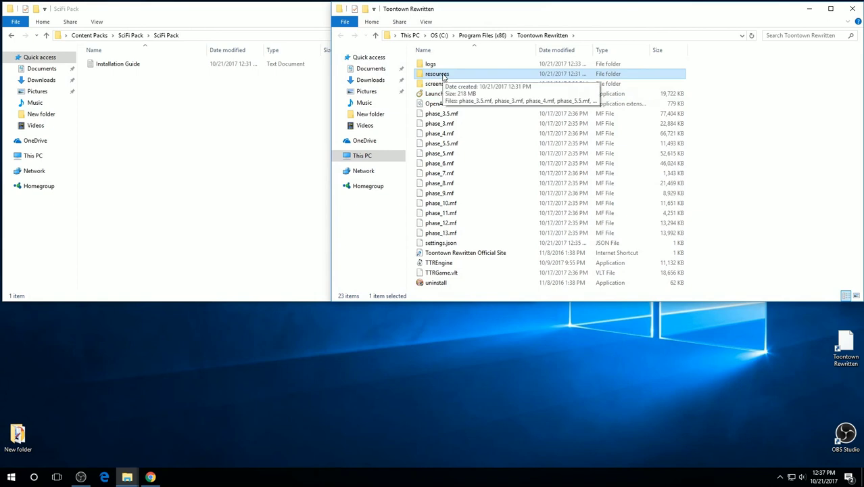
pyautogui.moveTo(443, 78); pyautogui.dragTo(136, 110)
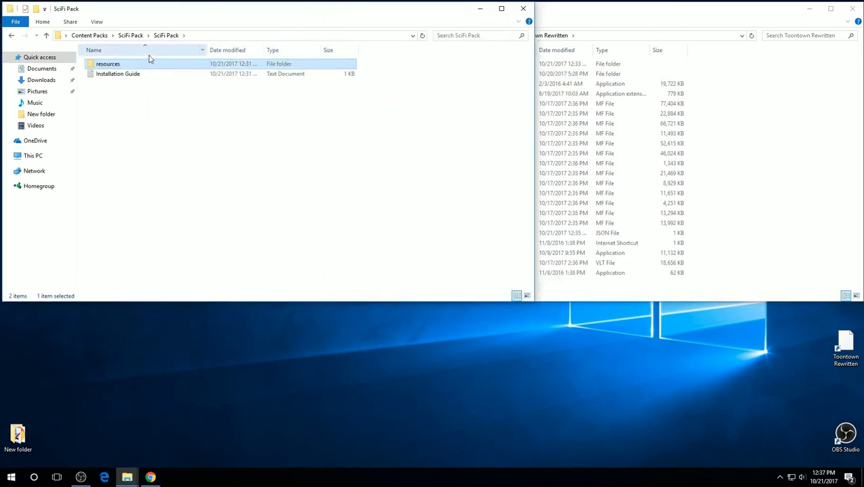
# Navigate from the SciFi Pack folder back up to the Content Packs folder, clearing the selection.
pyautogui.click(130, 35)
pyautogui.click(89, 36)
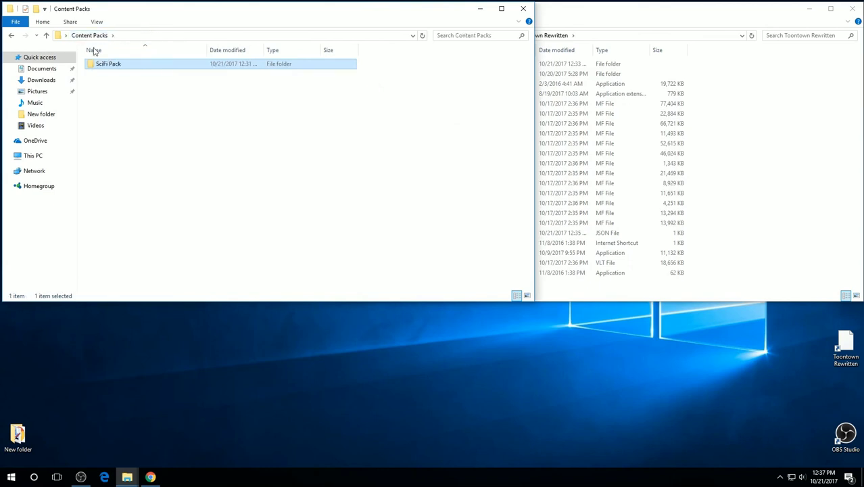
pyautogui.click(103, 148)
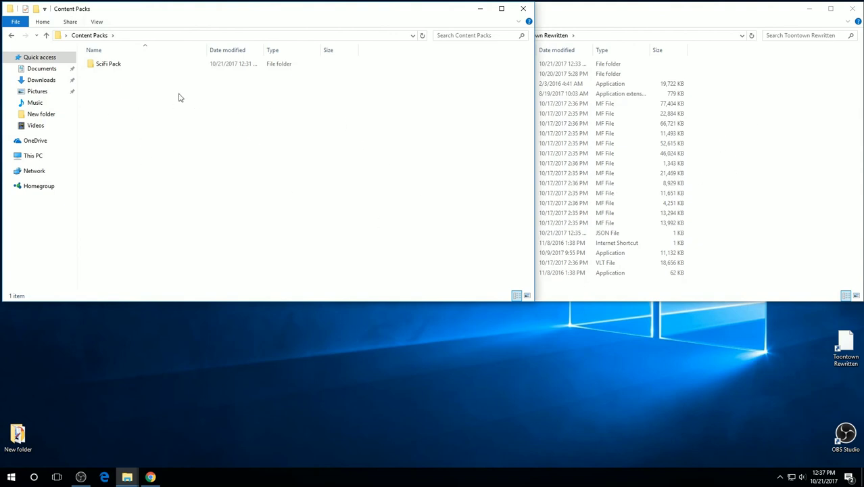
# Close the Content Packs and Toontown Rewritten folder windows.
pyautogui.click(817, 152)
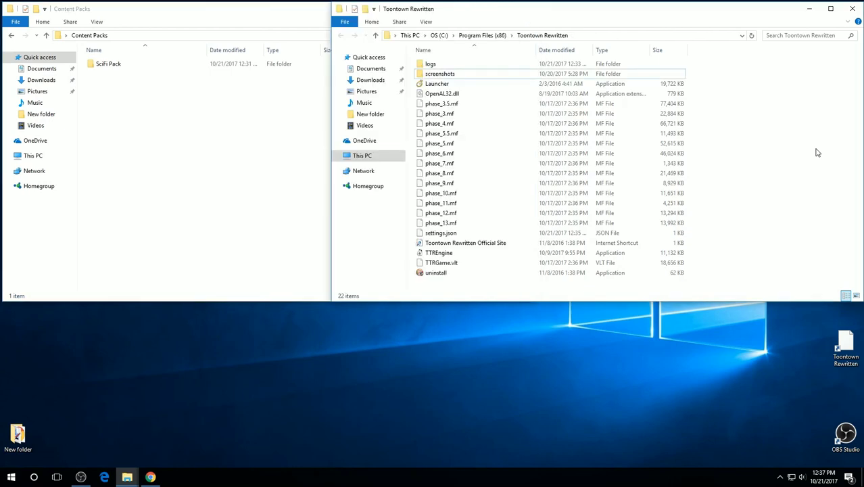
pyautogui.click(223, 167)
pyautogui.click(522, 10)
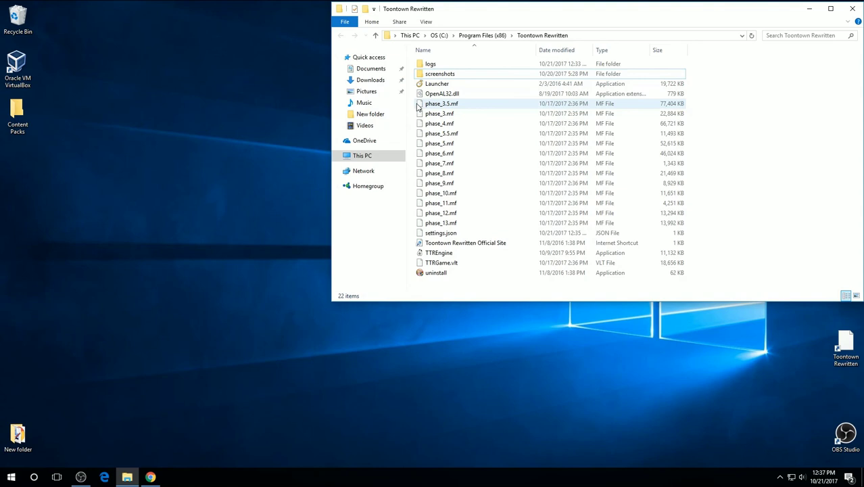
pyautogui.click(852, 10)
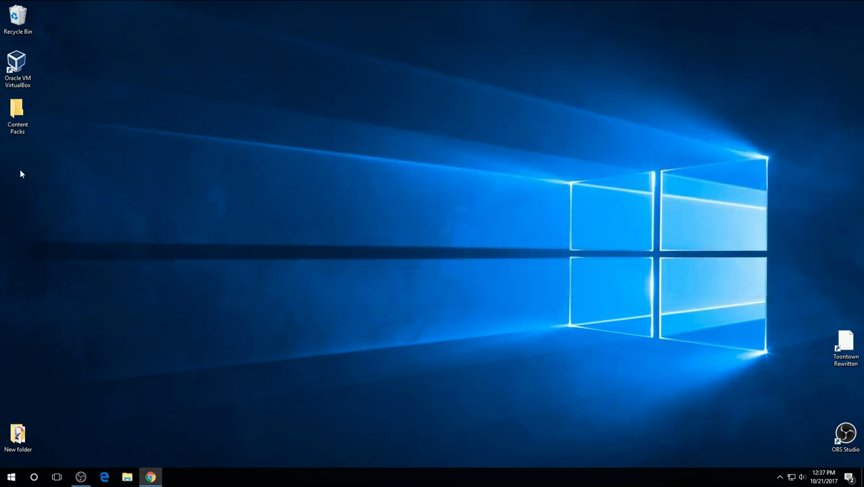